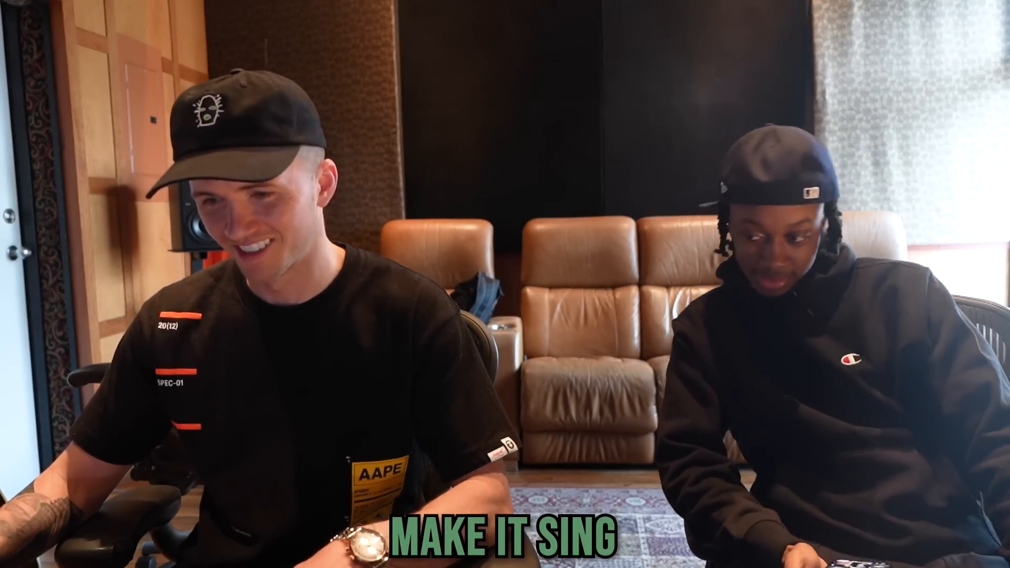
Play back the note pattern with its slide notes in the piano roll
{"action": "left_click", "coordinate": [311, 197]}
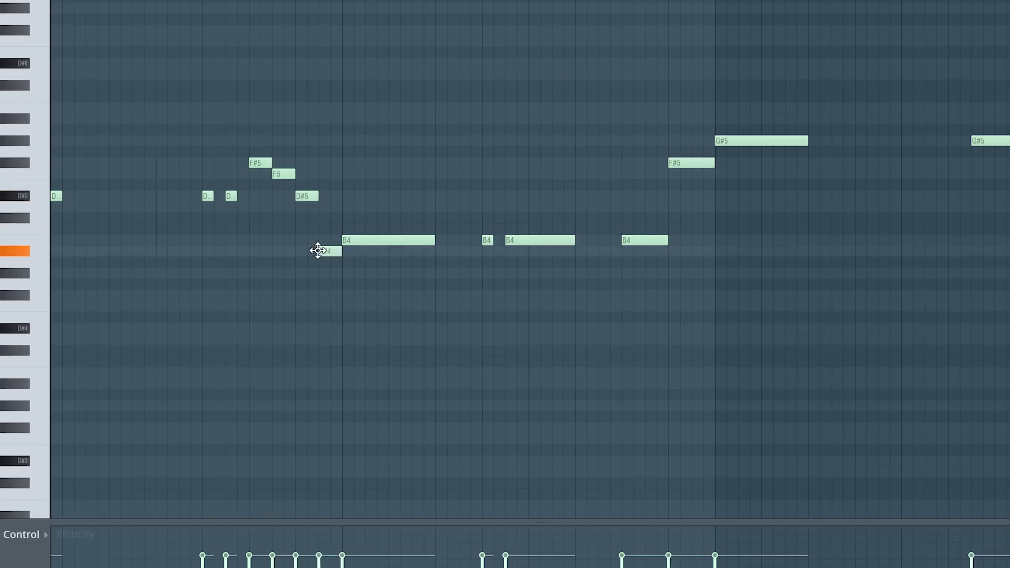
{"action": "key", "text": "space"}
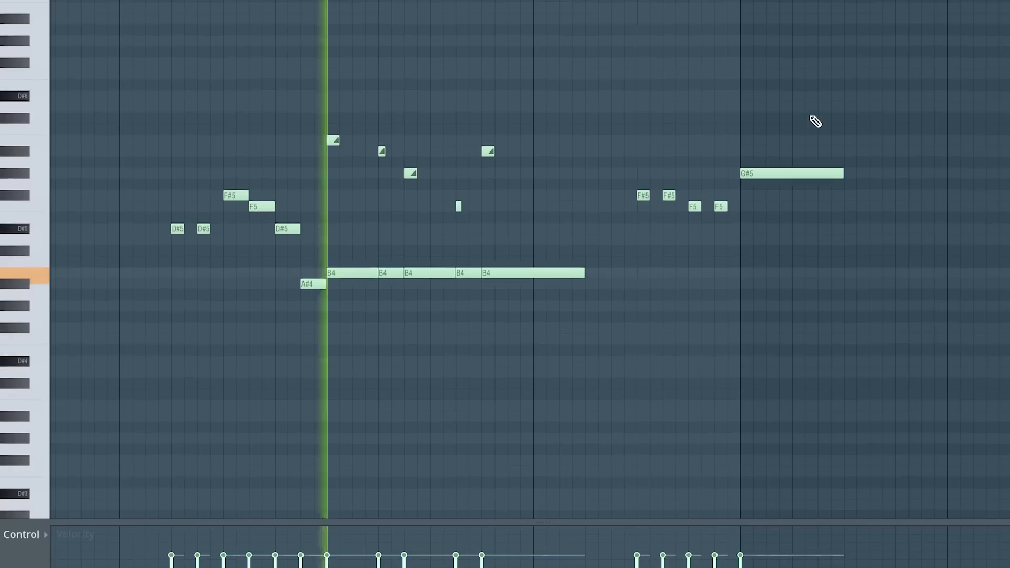
{"action": "scroll", "coordinate": [870, 145], "scroll_direction": "up", "scroll_amount": 2}
{"action": "scroll", "coordinate": [843, 137], "scroll_direction": "up", "scroll_amount": 1}
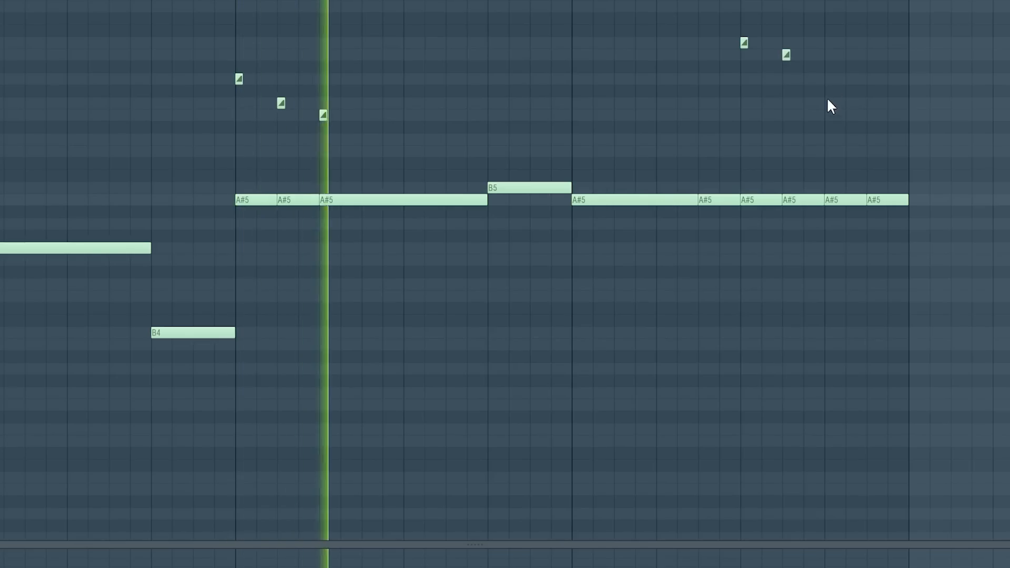
{"action": "left_click", "coordinate": [828, 104]}
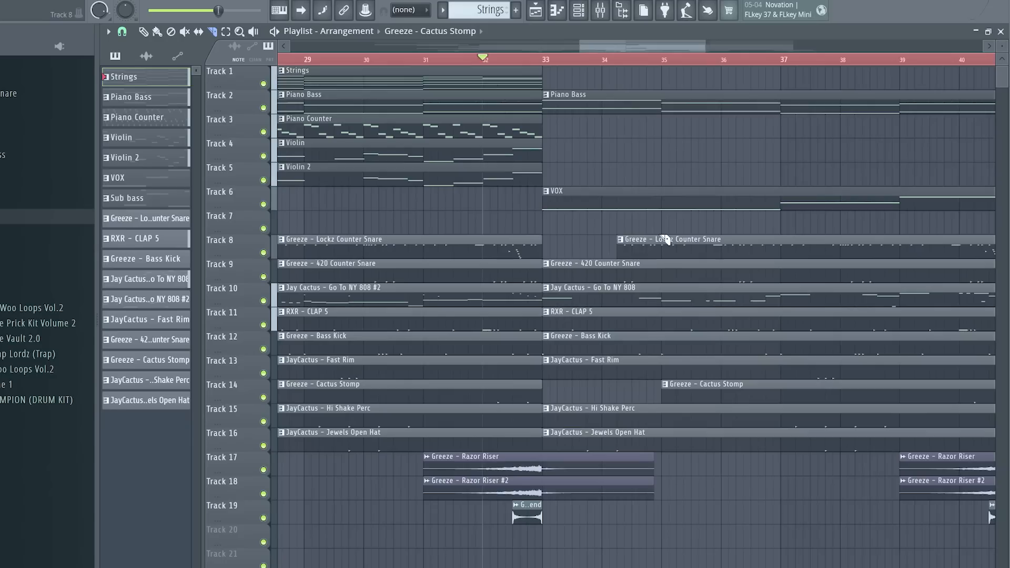
Cut the Lockz and 420 Counter Snare clips back to start at bar 35, and delete the remaining 420 Counter Snare clip
{"action": "key", "text": "space"}
{"action": "left_click_drag", "start_coordinate": [663, 237], "coordinate": [658, 269]}
{"action": "key", "text": "p"}
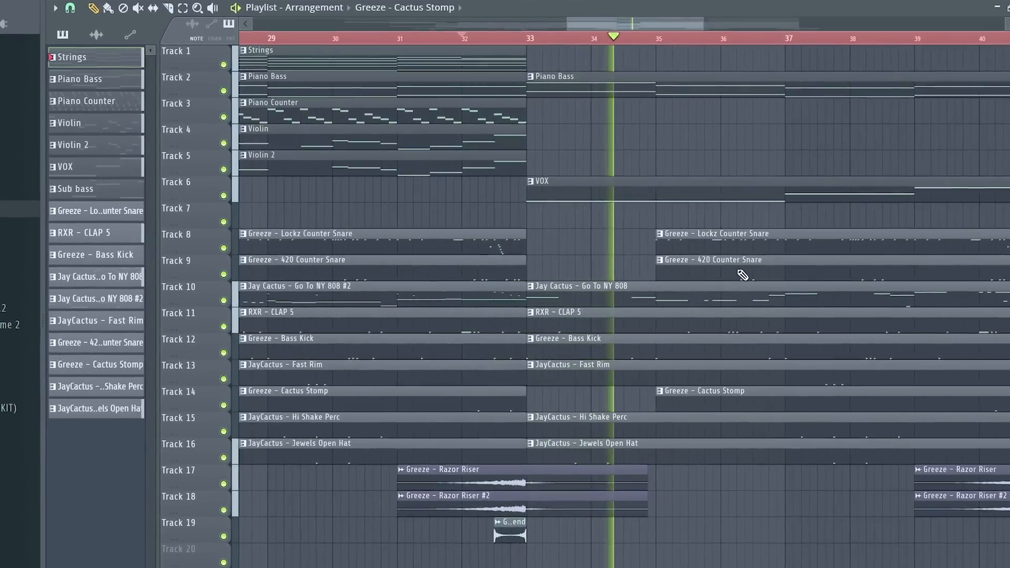
{"action": "right_click", "coordinate": [743, 275]}
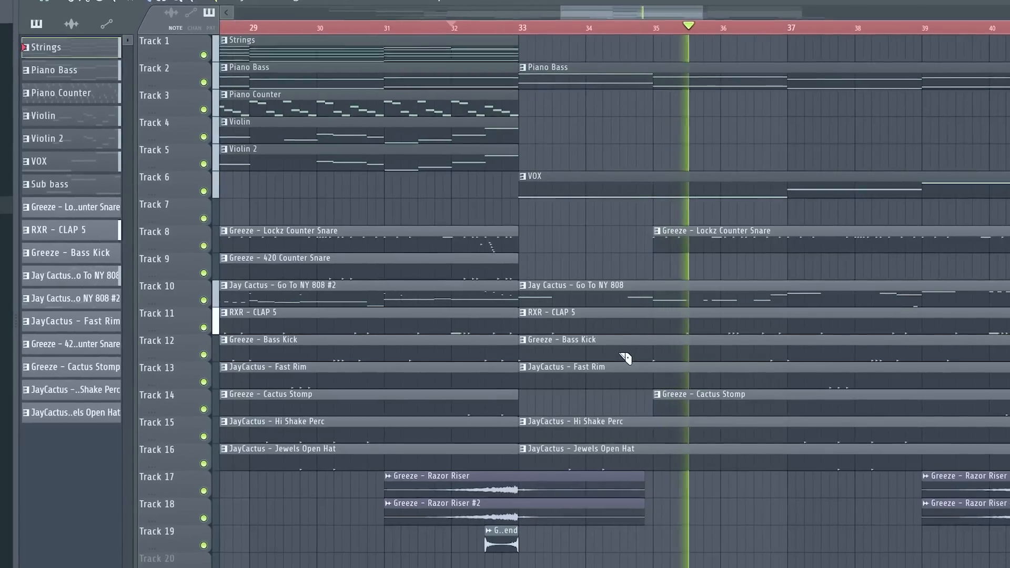
Trim the beginning off the 420 Counter Snare clip in the section from bar 57, cutting just before bar 60
{"action": "scroll", "coordinate": [638, 353], "scroll_direction": "down", "scroll_amount": 3}
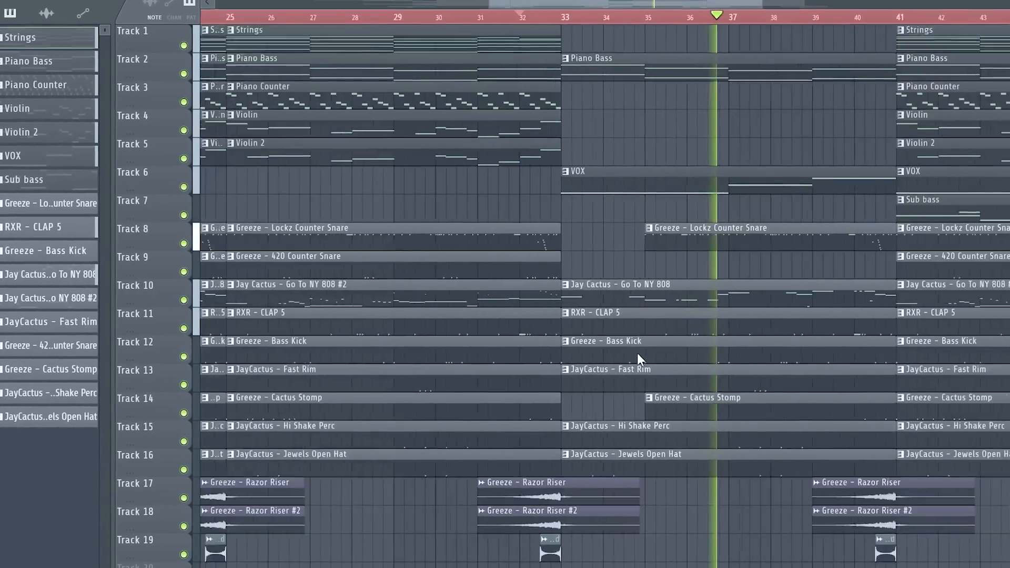
{"action": "scroll", "coordinate": [638, 354], "scroll_direction": "down", "scroll_amount": 6}
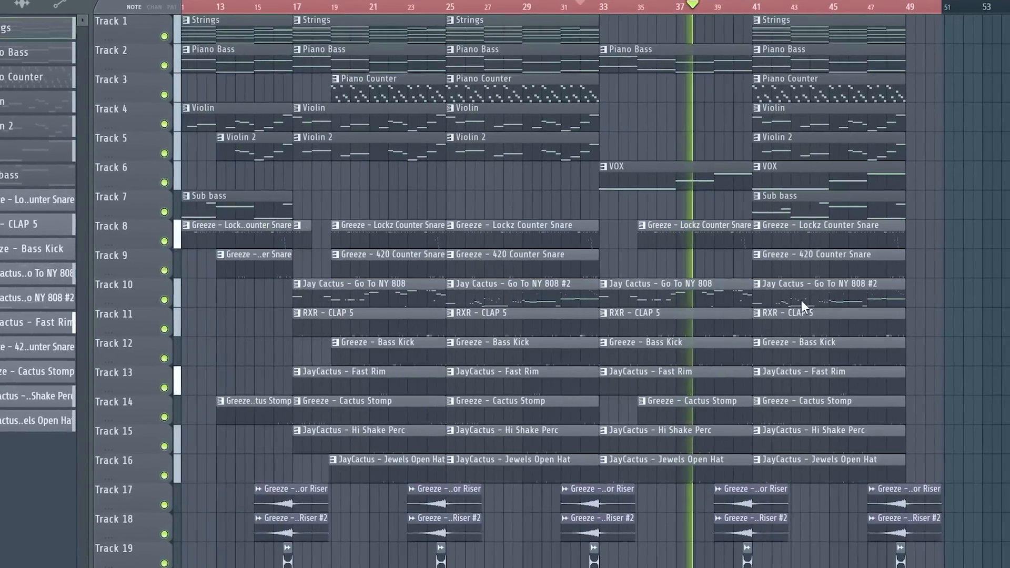
{"action": "scroll", "coordinate": [905, 228], "scroll_direction": "up", "scroll_amount": 2}
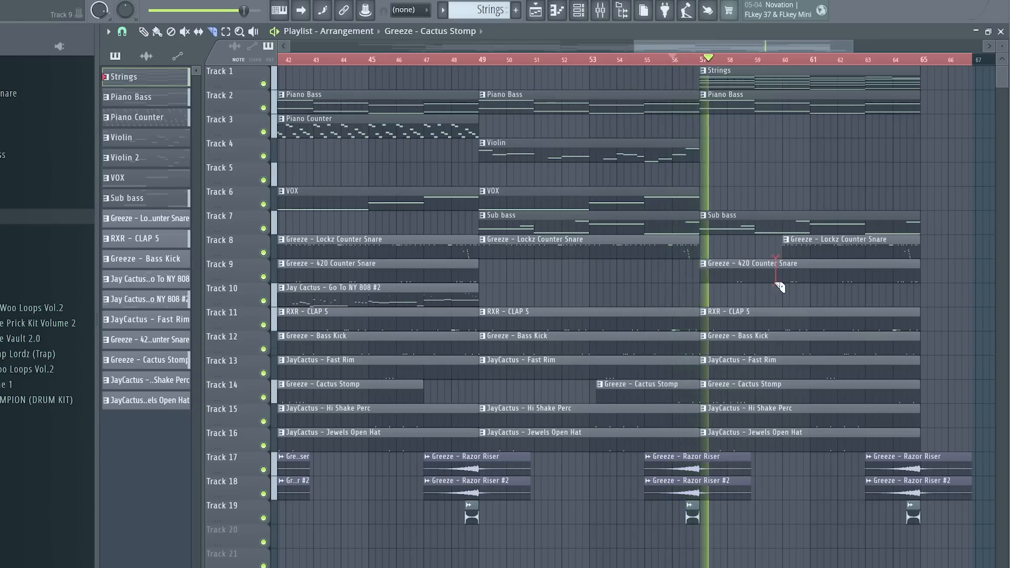
{"action": "right_click", "coordinate": [762, 322]}
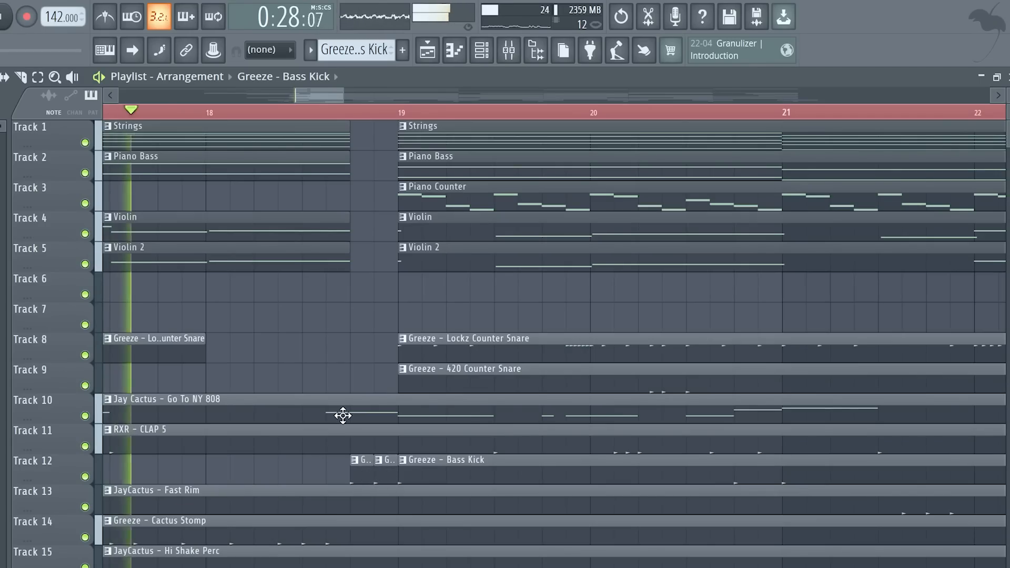
{"action": "scroll", "coordinate": [316, 120], "scroll_direction": "down", "scroll_amount": 4}
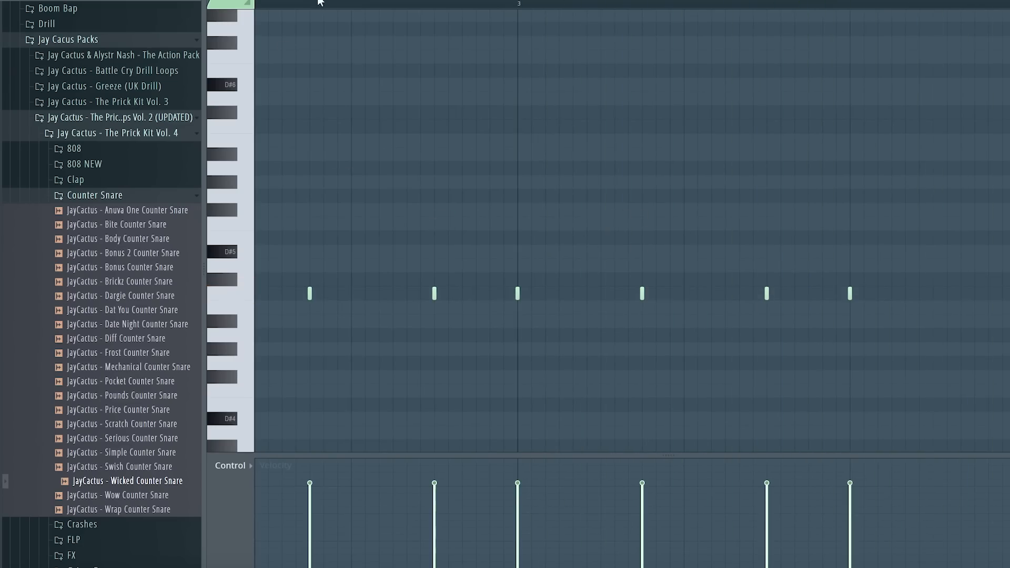
Add hits at steps 29, 41 and 61 of the JayCactus - Biggie Talls Clap channel
{"action": "scroll", "coordinate": [330, 2], "scroll_direction": "down", "scroll_amount": 3}
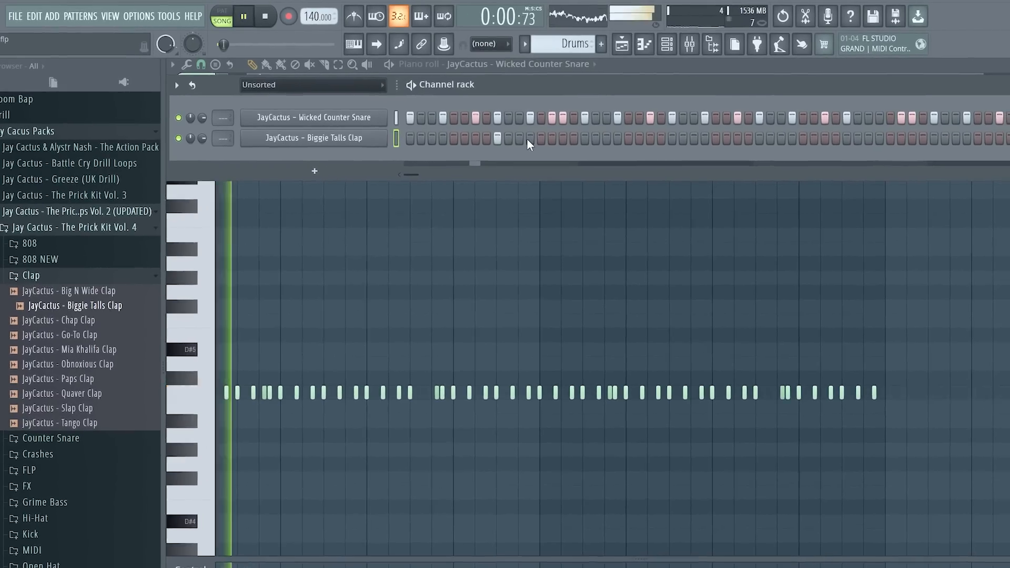
{"action": "left_click", "coordinate": [656, 149]}
{"action": "left_click", "coordinate": [795, 149]}
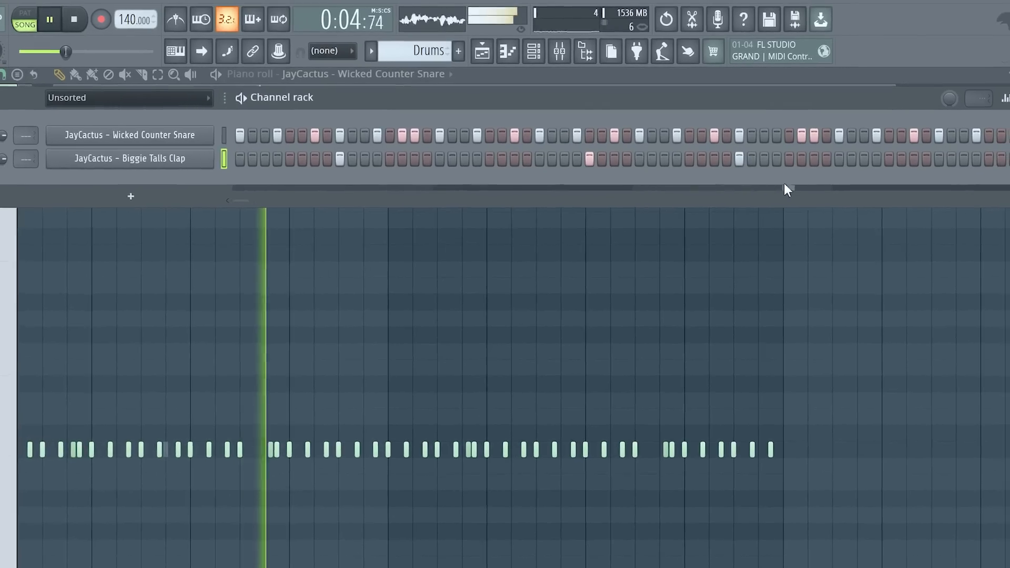
{"action": "left_click", "coordinate": [990, 159]}
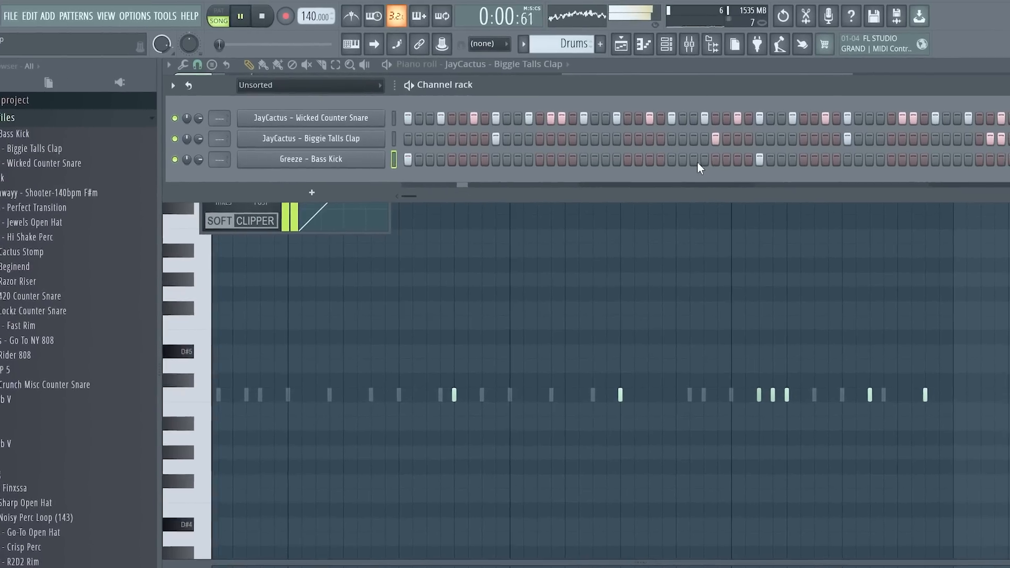
Add Greeze - Bass Kick hits at steps 27 and 59, and delete a kick note past bar 8
{"action": "left_click", "coordinate": [695, 160]}
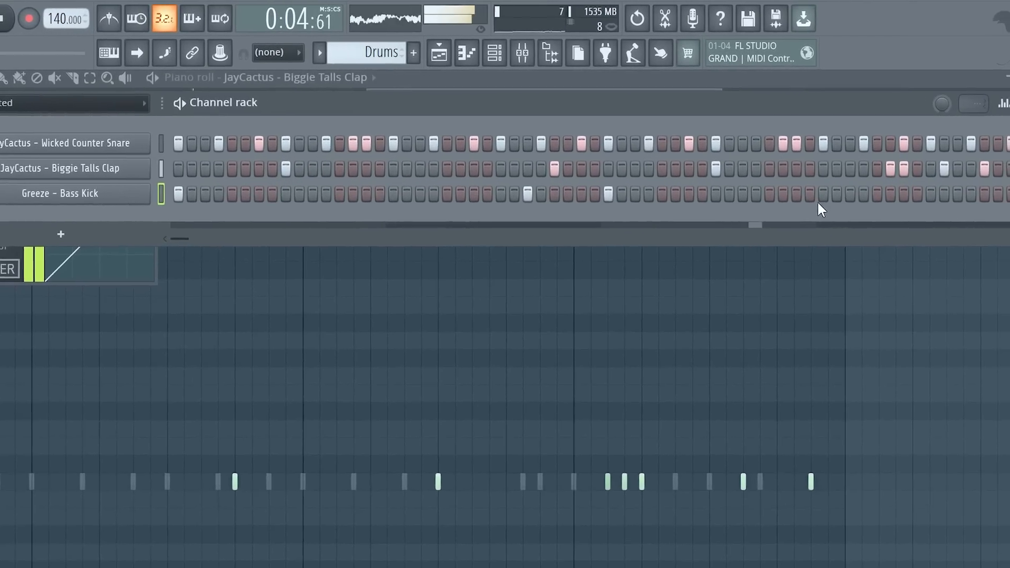
{"action": "left_click", "coordinate": [931, 194]}
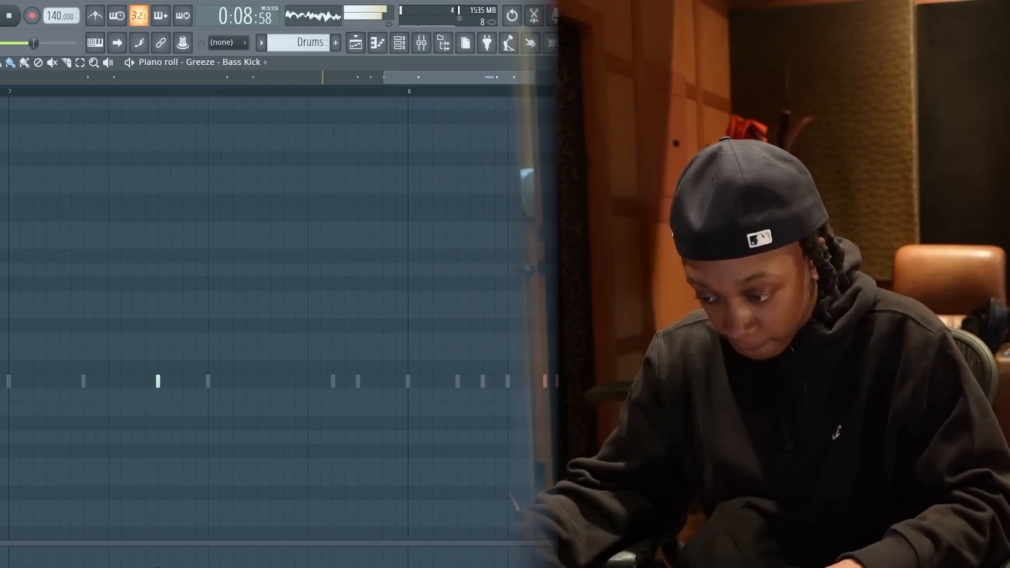
{"action": "right_click", "coordinate": [558, 382]}
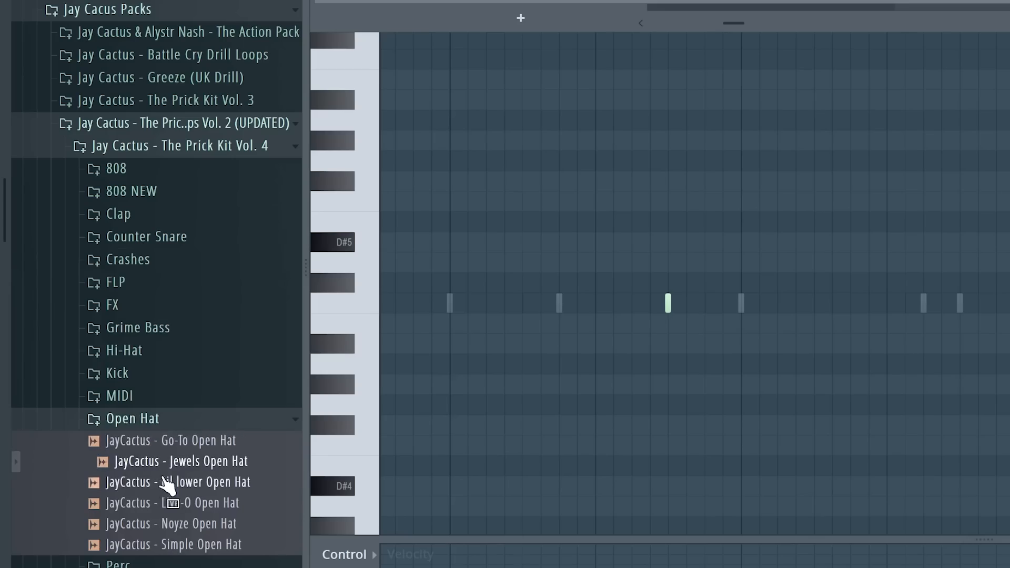
Add the JayCactus - Jewels Open Hat sample as a channel and duplicate its first four bars of notes into bars 5 to 8
{"action": "left_click_drag", "start_coordinate": [166, 479], "coordinate": [484, 15]}
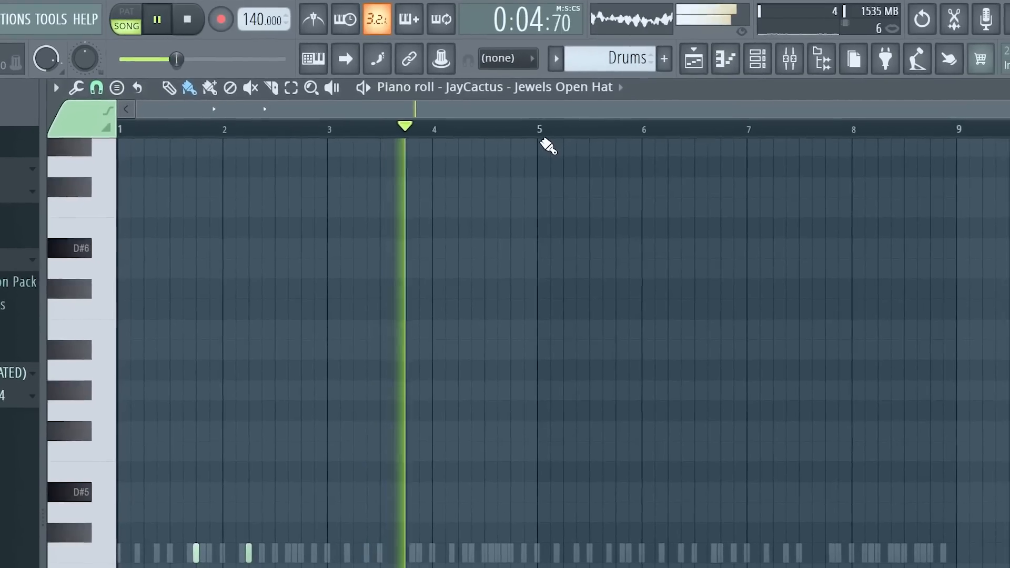
{"action": "left_click_drag", "start_coordinate": [501, 120], "coordinate": [85, 153]}
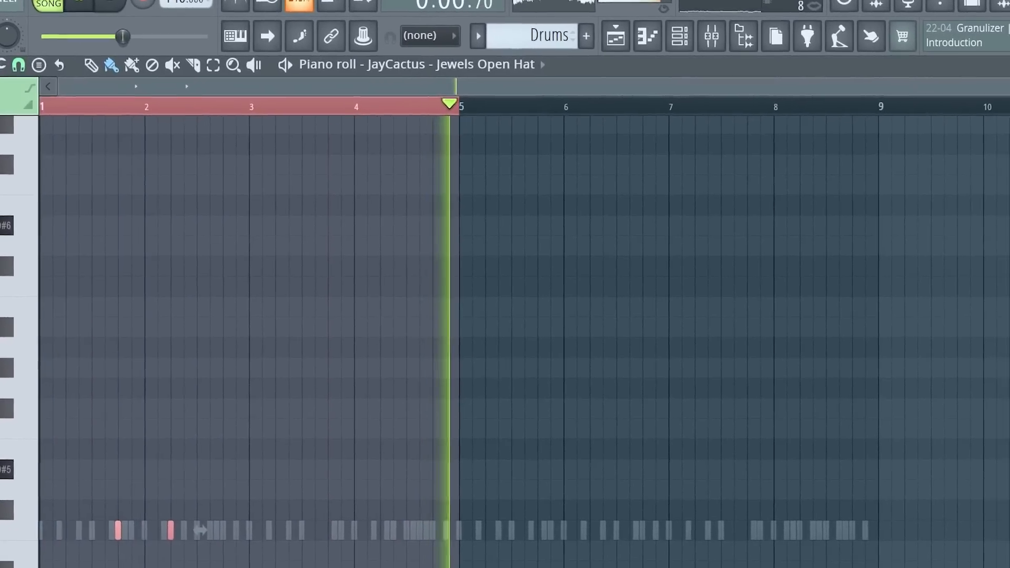
{"action": "key", "text": "ctrl+b"}
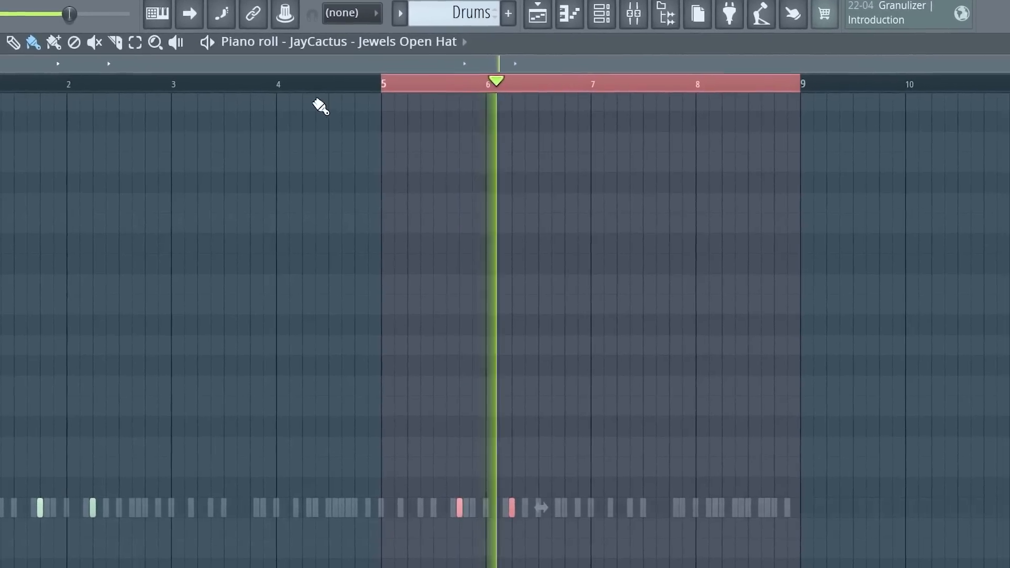
{"action": "left_click", "coordinate": [436, 97], "text": "ctrl"}
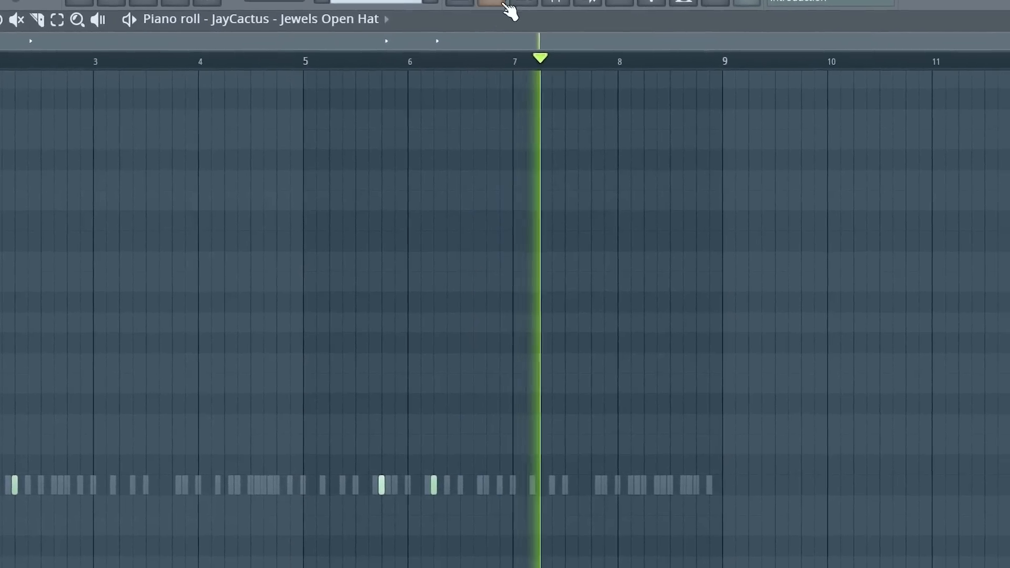
Add a hit at step 25 of the Everyone's Favourite Gunshot channel
{"action": "left_click", "coordinate": [560, 11]}
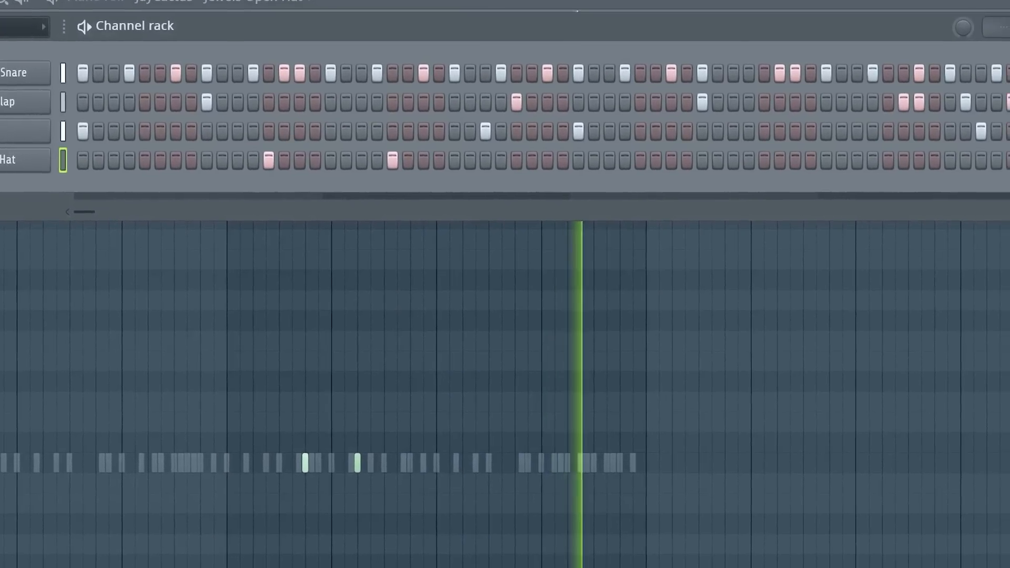
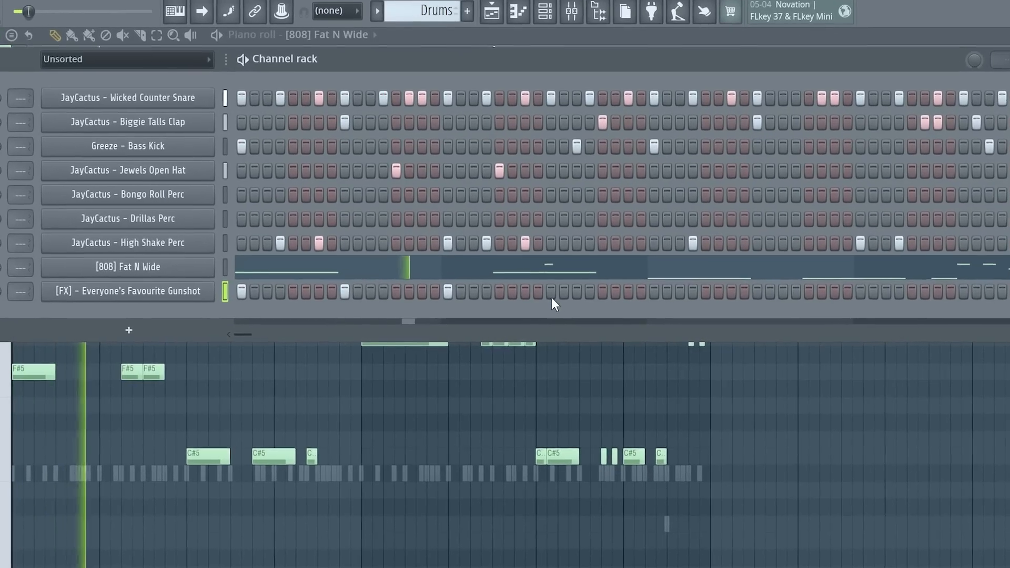
{"action": "left_click", "coordinate": [557, 291]}
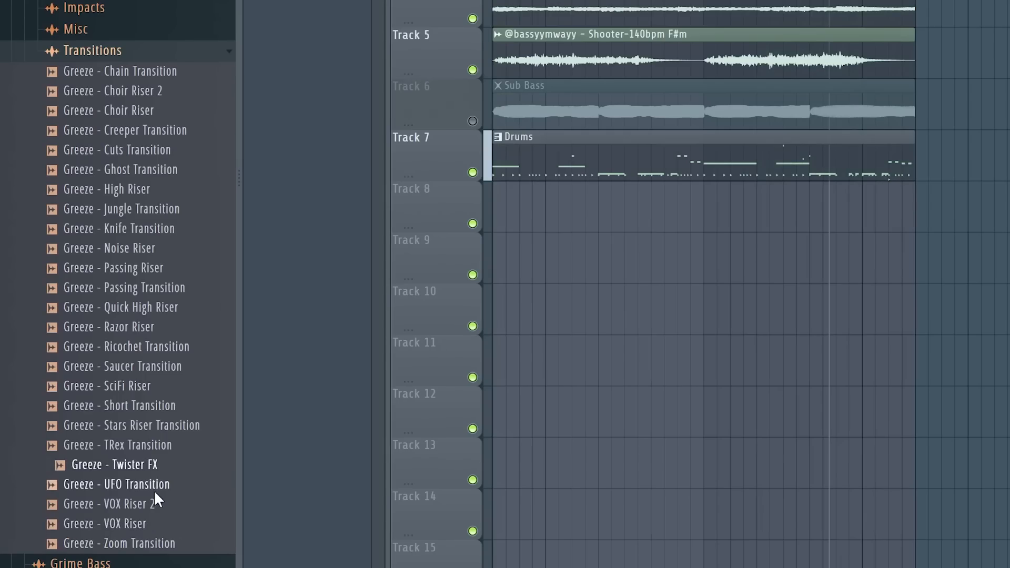
Place the Greeze - Twister FX sample on Track 9 so that it starts at bar 7
{"action": "left_click_drag", "start_coordinate": [149, 472], "coordinate": [838, 273]}
{"action": "mouse_move", "coordinate": [524, 500]}
{"action": "left_mouse_down"}
{"action": "mouse_move", "coordinate": [614, 500]}
{"action": "mouse_move", "coordinate": [515, 500]}
{"action": "left_mouse_up"}
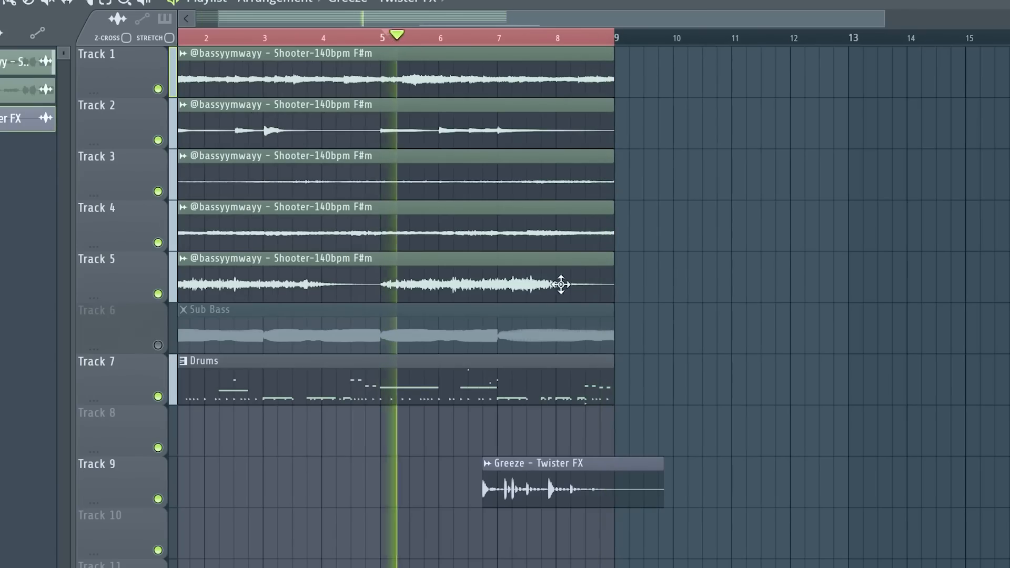
{"action": "left_click_drag", "start_coordinate": [530, 461], "coordinate": [545, 459]}
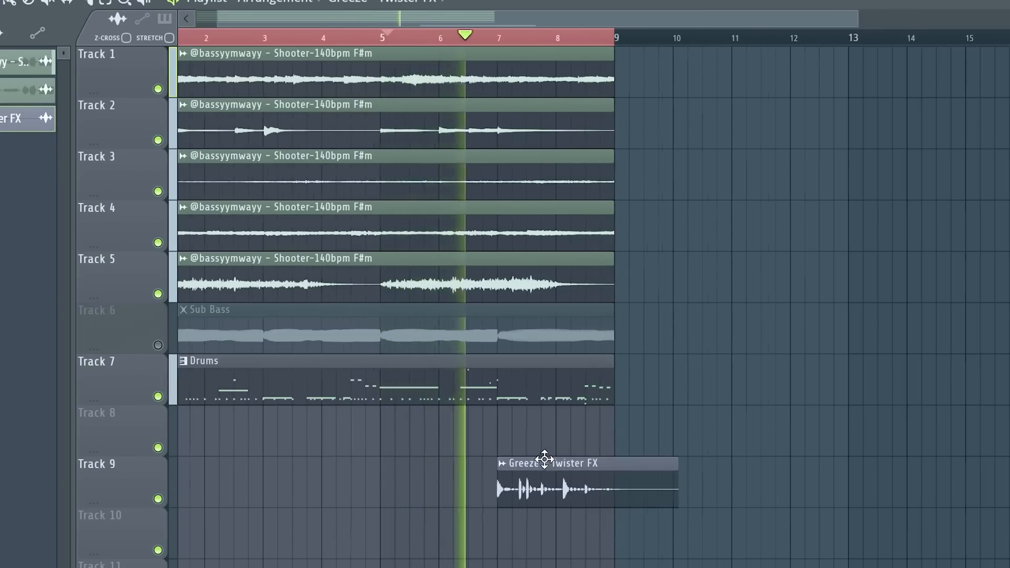
Make the copied JayCactus Perfect Transition clip at bar 2 on Track 10 unique and adjust its start
{"action": "scroll", "coordinate": [545, 460], "scroll_direction": "up", "scroll_amount": 4}
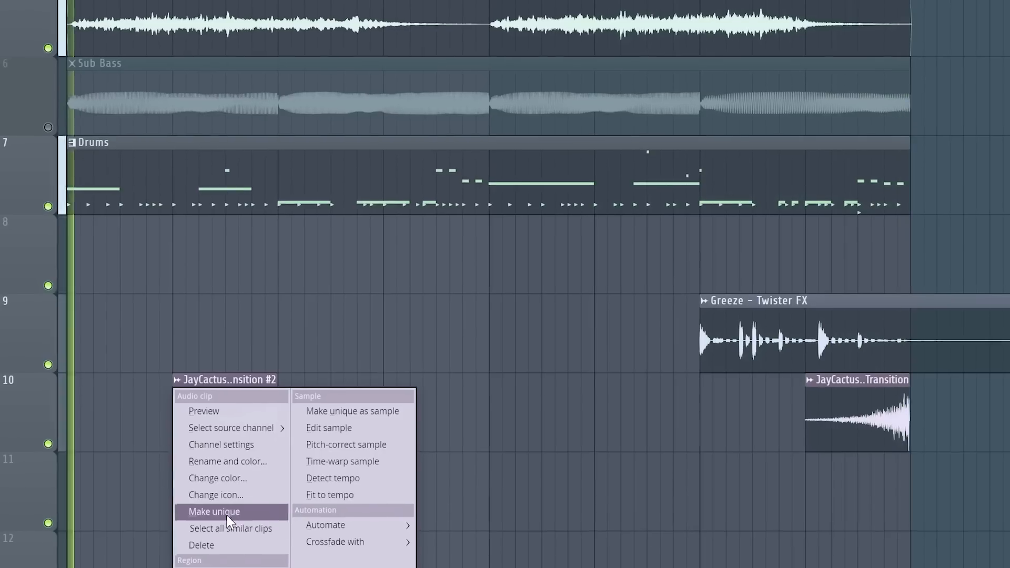
{"action": "left_click", "coordinate": [227, 517]}
{"action": "left_click", "coordinate": [429, 308]}
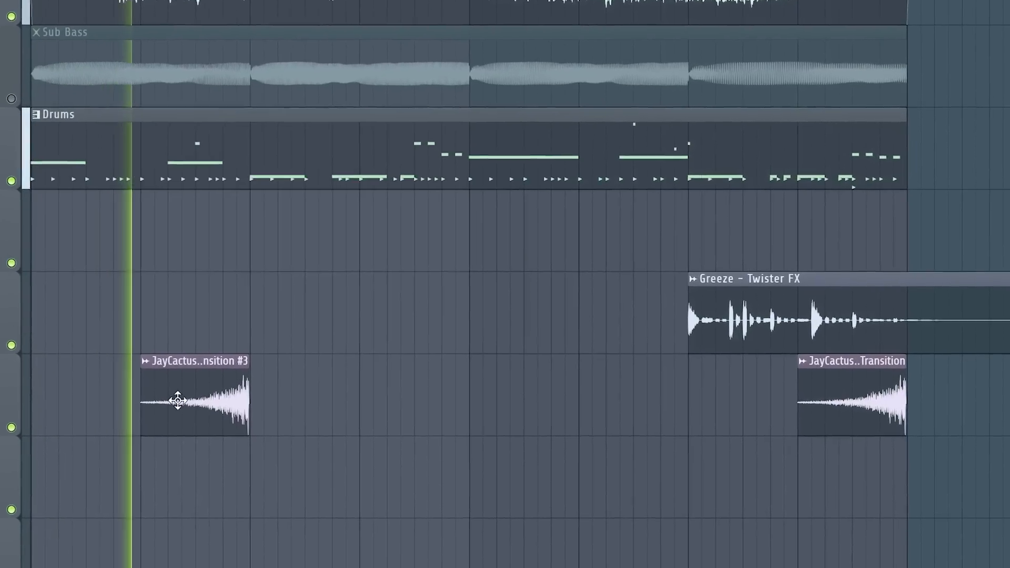
{"action": "left_click_drag", "start_coordinate": [134, 394], "coordinate": [146, 370]}
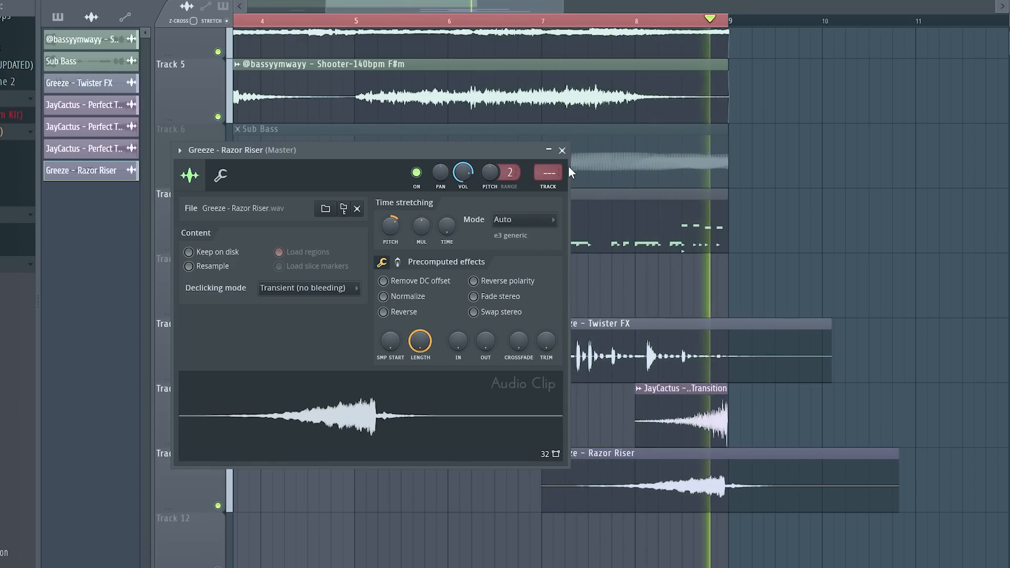
{"action": "left_click", "coordinate": [562, 151]}
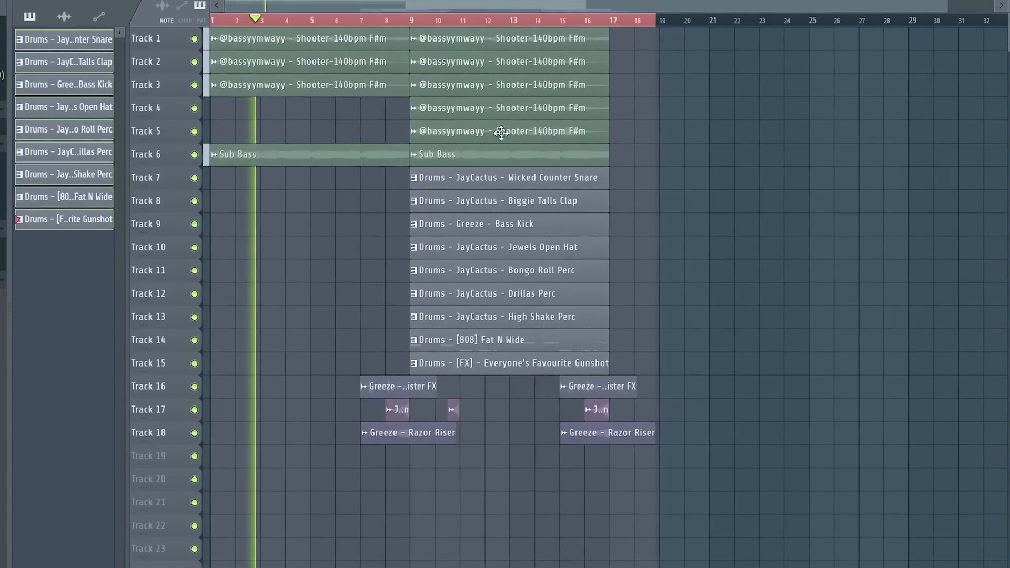
Duplicate the full section from bars 9 to 17, including its transition effects, so the copy starts at bar 17
{"action": "left_click_drag", "start_coordinate": [661, 42], "coordinate": [342, 445]}
{"action": "left_click_drag", "start_coordinate": [654, 479], "coordinate": [636, 38]}
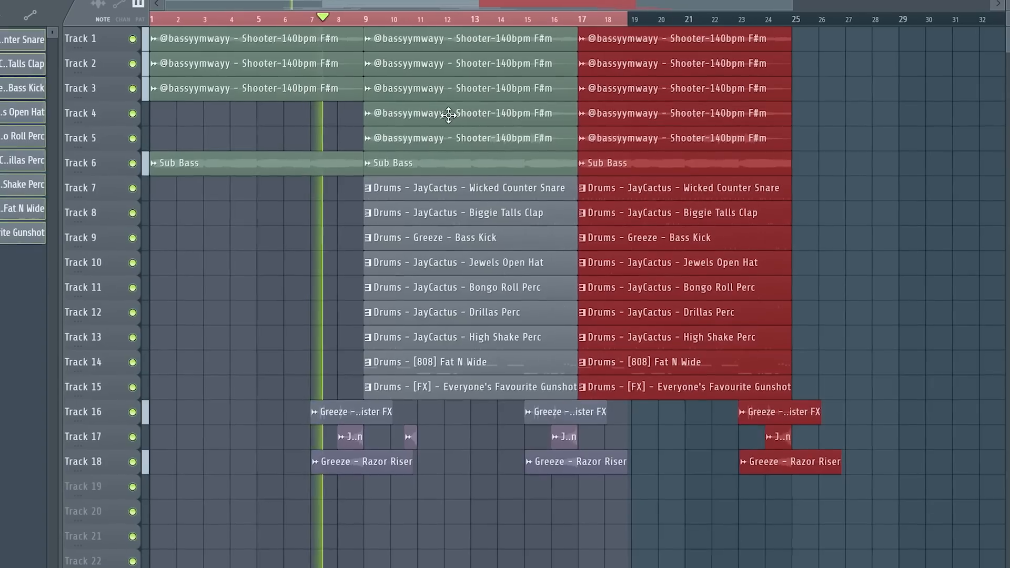
Delete the Shooter clips on Tracks 4 and 5 and the drum clips on Tracks 8 to 15 between bars 9 and 17
{"action": "right_click", "coordinate": [452, 113]}
{"action": "right_click", "coordinate": [451, 138]}
{"action": "right_click", "coordinate": [426, 216]}
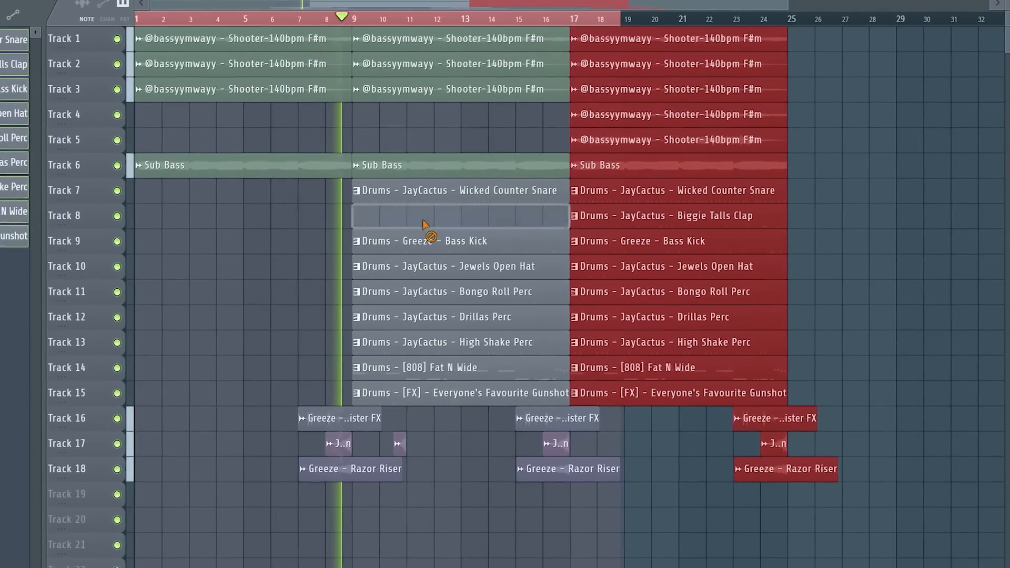
{"action": "right_click", "coordinate": [426, 240]}
{"action": "right_click", "coordinate": [424, 266]}
{"action": "right_click", "coordinate": [424, 290]}
{"action": "right_click", "coordinate": [423, 315]}
{"action": "right_click", "coordinate": [423, 341]}
{"action": "right_click", "coordinate": [422, 367]}
{"action": "right_click", "coordinate": [421, 392]}
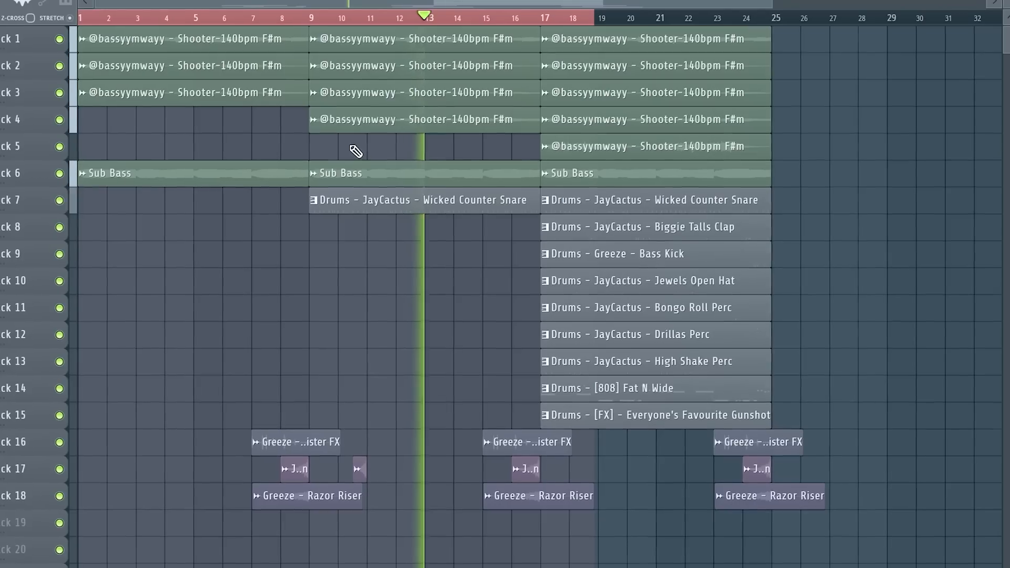
Select every clip in the playlist arrangement
{"action": "key", "text": "ctrl+a"}
{"action": "scroll", "coordinate": [736, 280], "scroll_direction": "down", "scroll_amount": 1}
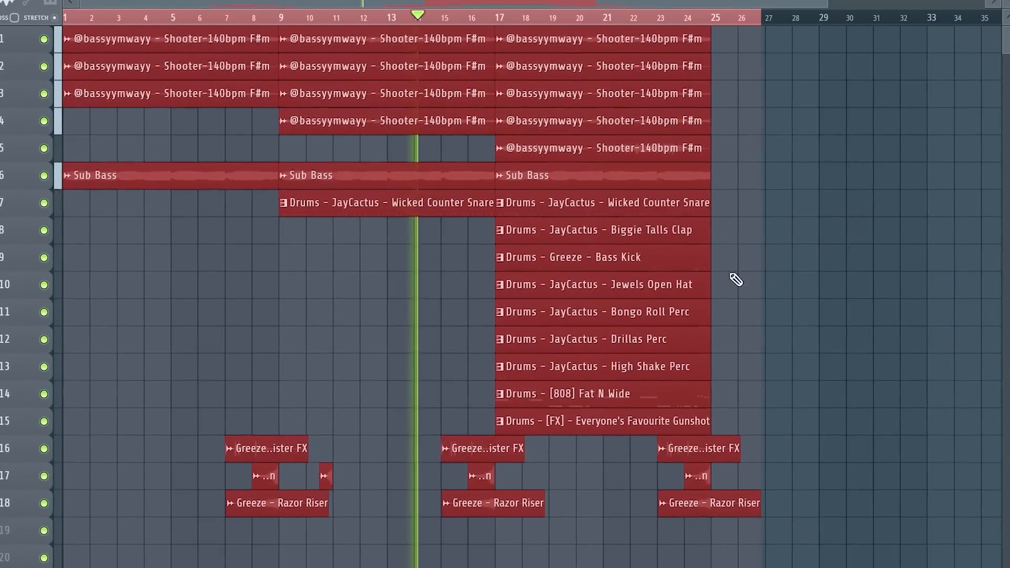
{"action": "left_click", "coordinate": [736, 280]}
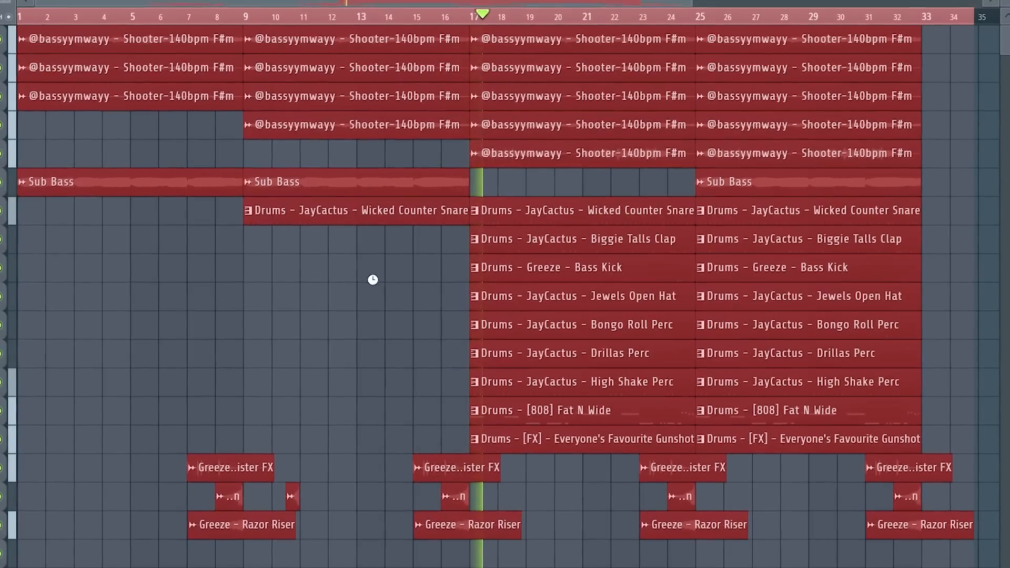
Raise the short G#5 slide note above the third C#5 bass note by one octave to G#6
{"action": "left_click", "coordinate": [377, 287]}
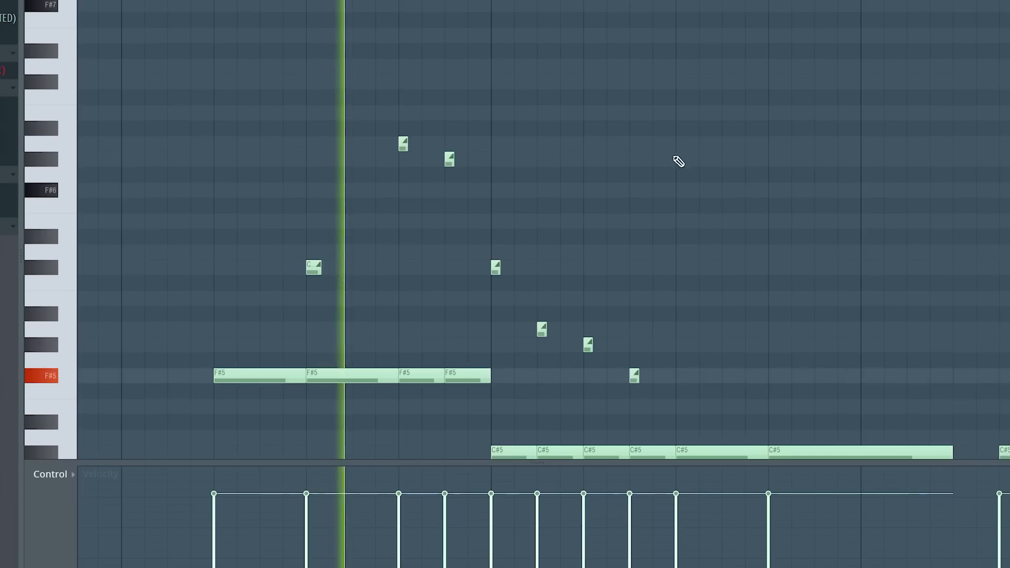
{"action": "left_click", "coordinate": [588, 345]}
{"action": "key", "text": "ctrl+Up"}
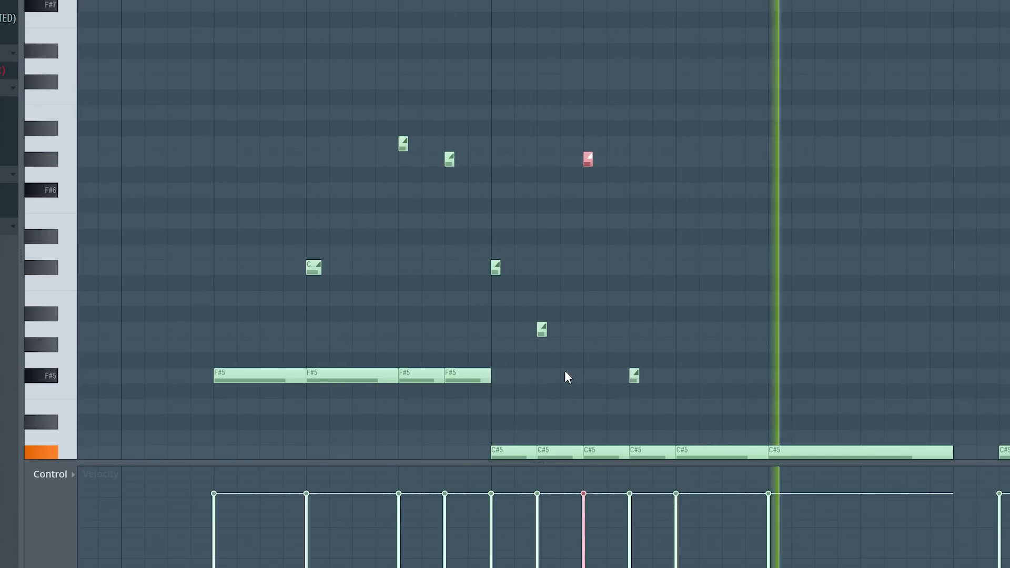
{"action": "scroll", "coordinate": [566, 372], "scroll_direction": "down", "scroll_amount": 3}
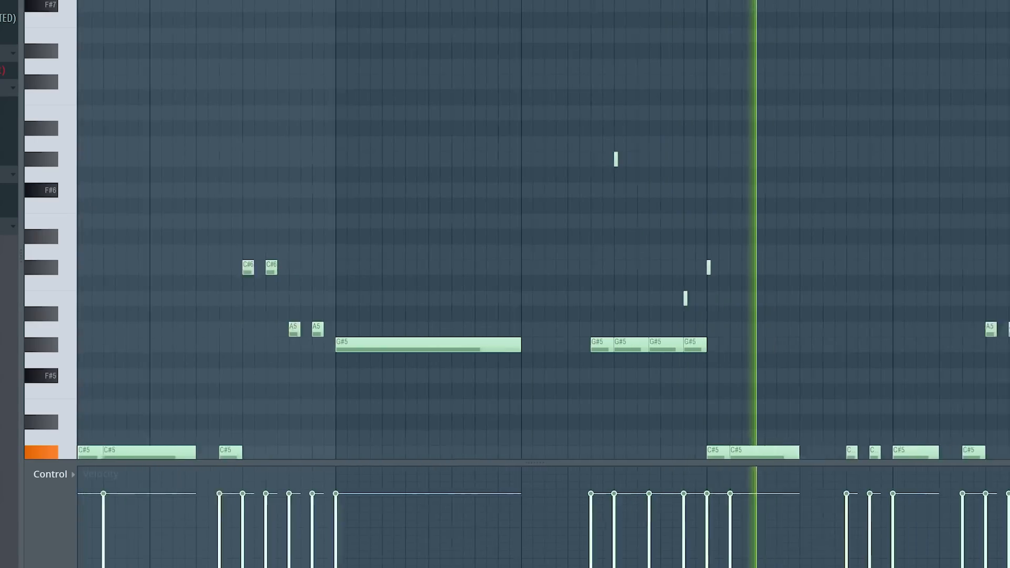
{"action": "scroll", "coordinate": [731, 200], "scroll_direction": "down", "scroll_amount": 3}
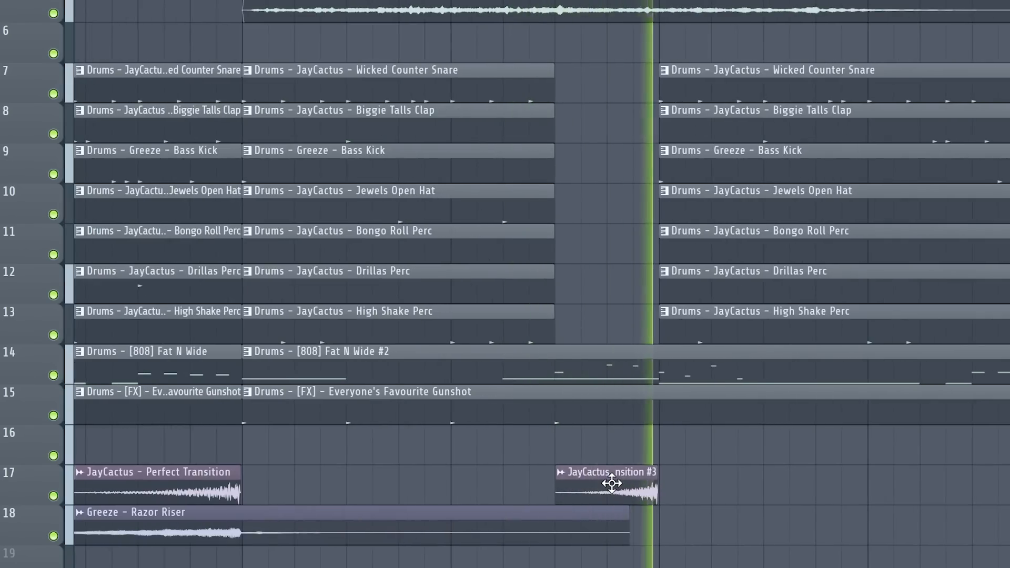
Select the playlist clips from the end of the arrangement back into the first full drum section, down through Track 18
{"action": "scroll", "coordinate": [612, 483], "scroll_direction": "down", "scroll_amount": 6}
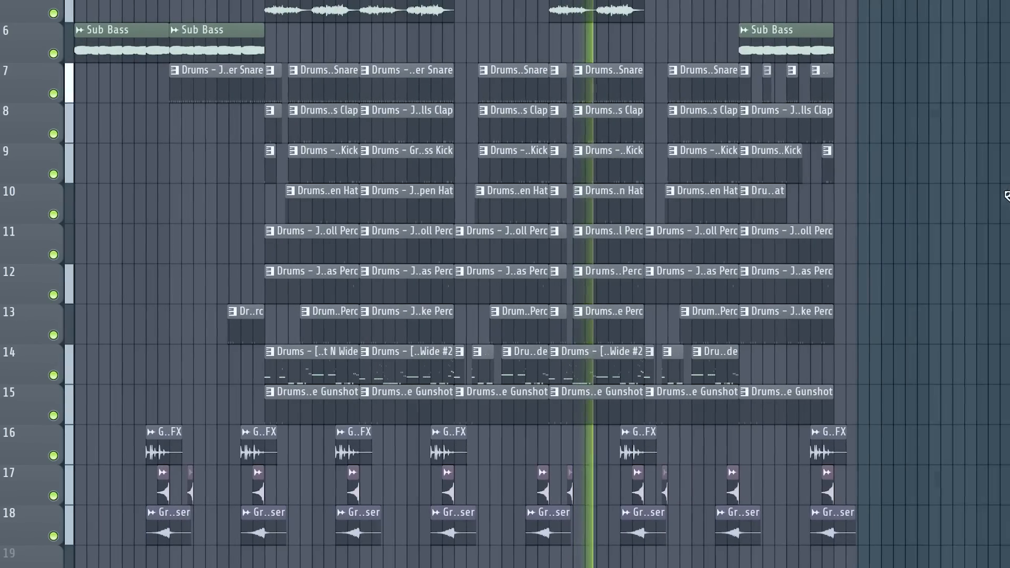
{"action": "scroll", "coordinate": [1004, 191], "scroll_direction": "down", "scroll_amount": 1}
{"action": "left_click_drag", "start_coordinate": [957, 542], "coordinate": [303, 1]}
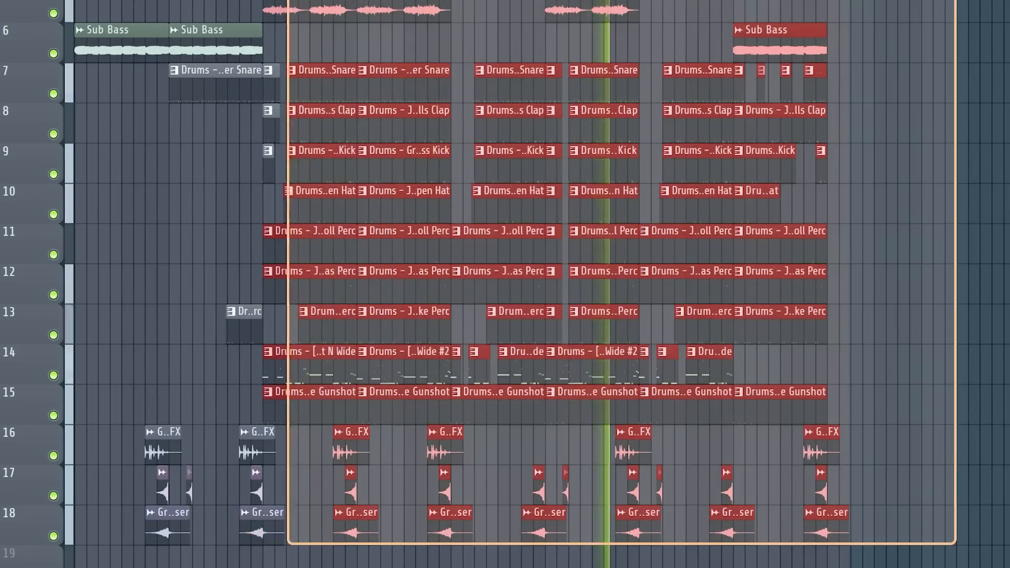